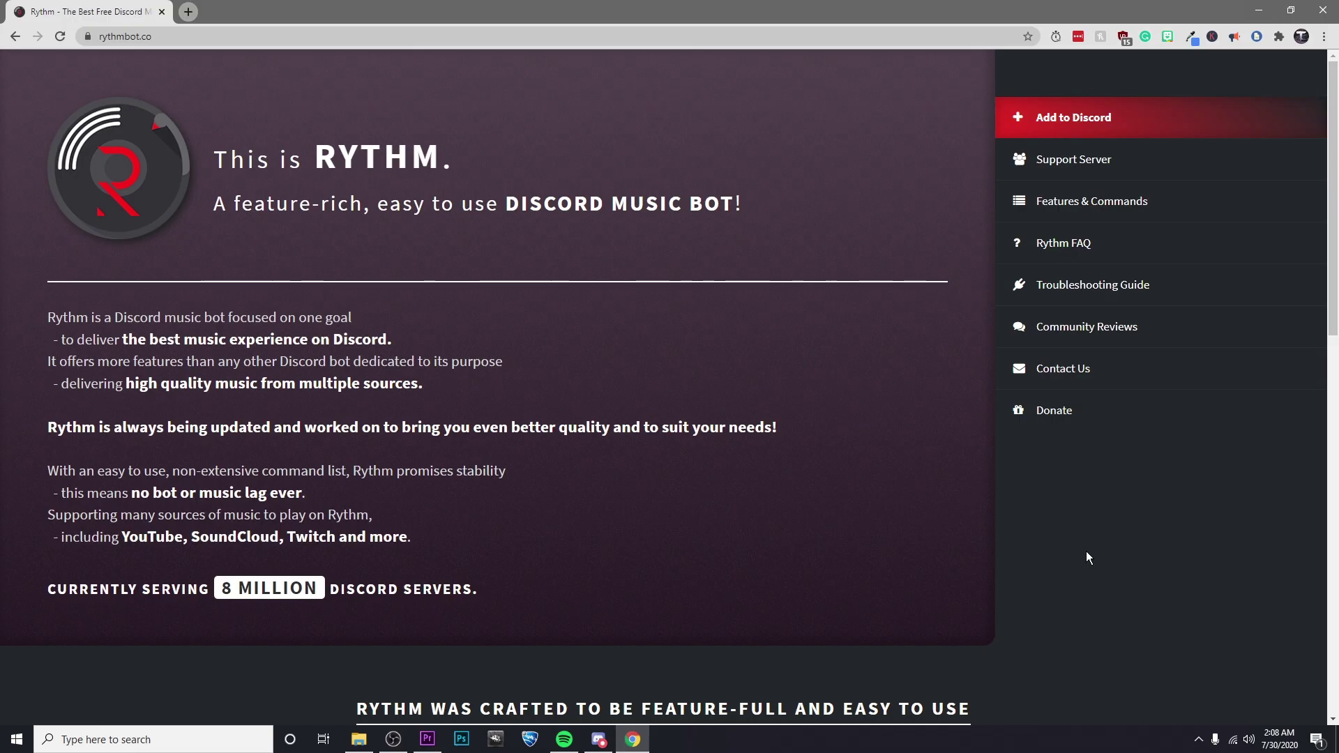
Authorize Rythm on Test Server with Administrator unchecked and pass the reCAPTCHA
click(1065, 117)
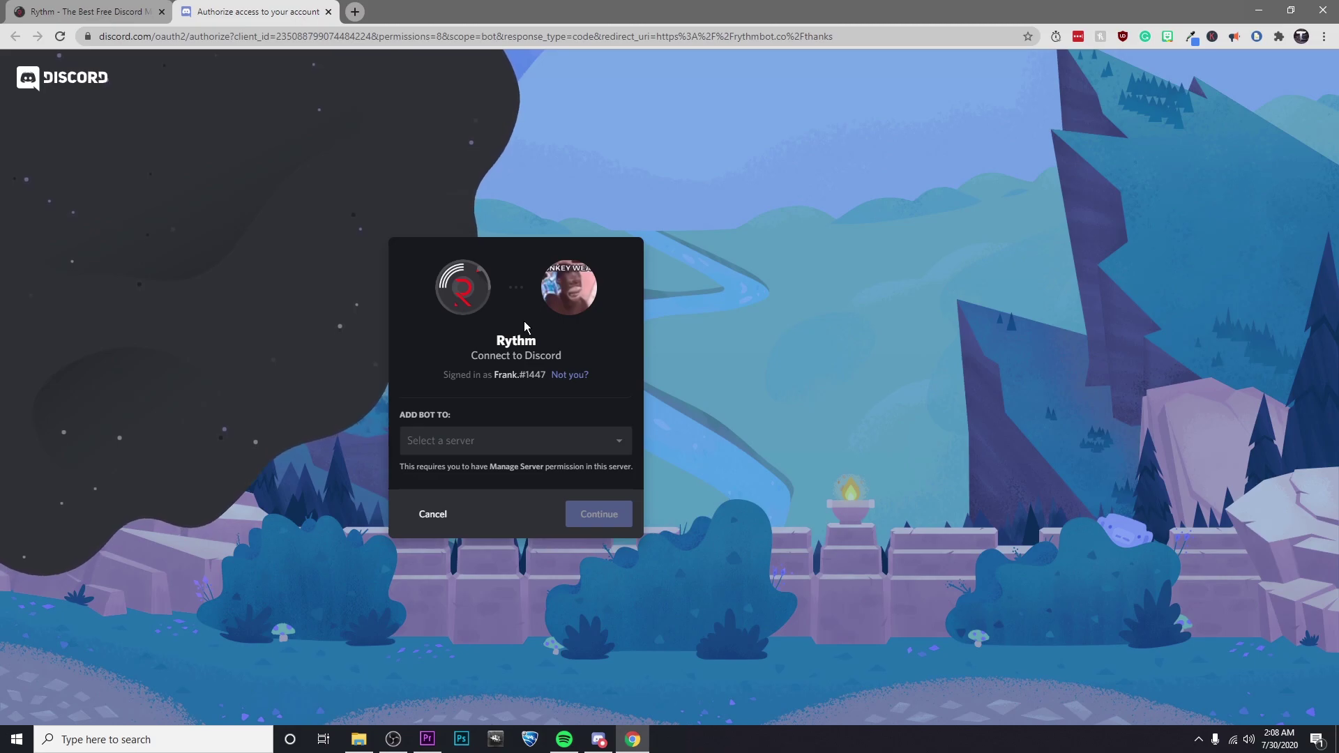
click(498, 440)
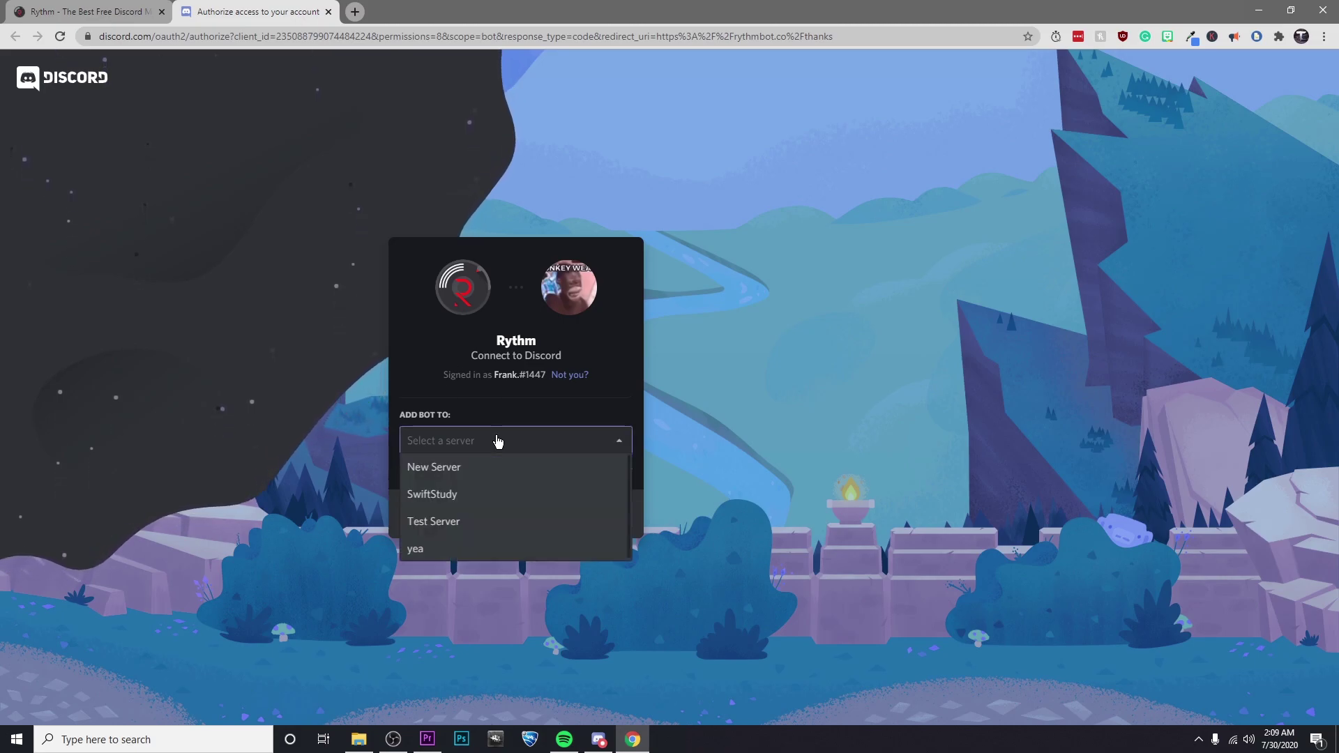
click(467, 523)
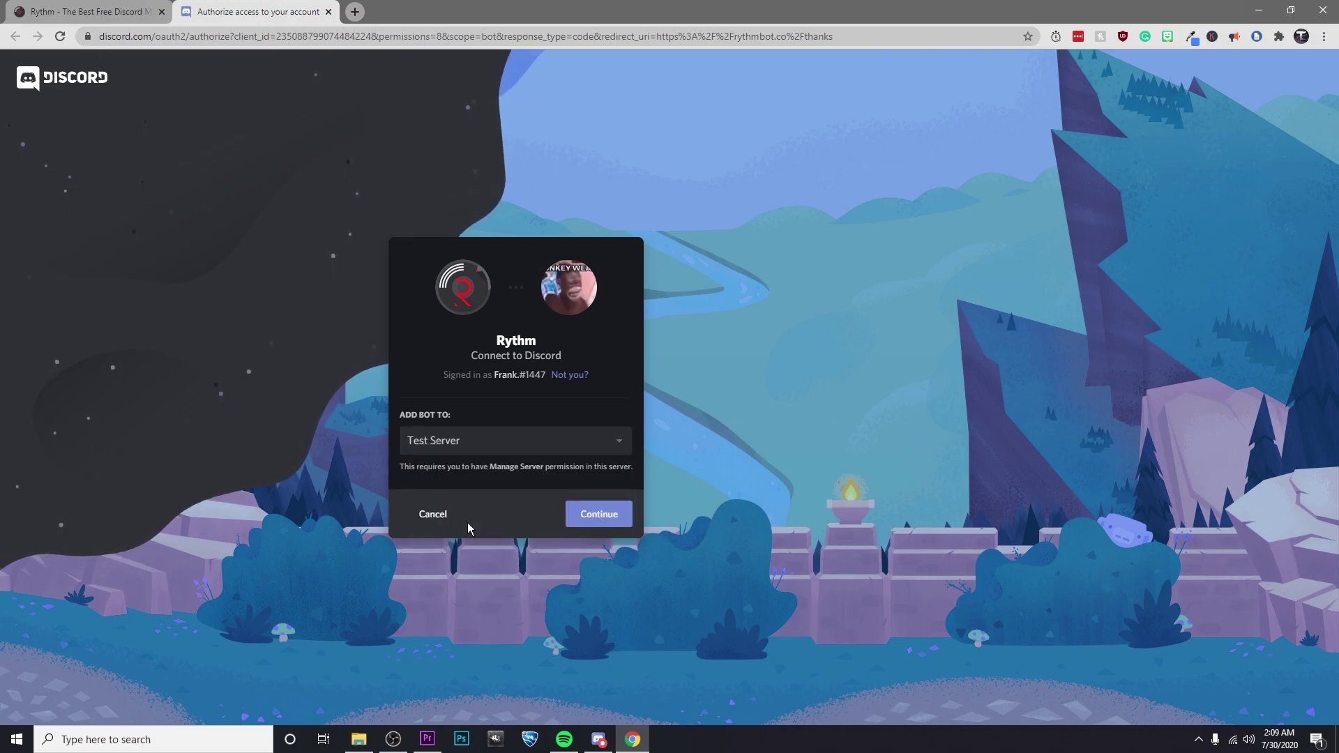
click(600, 512)
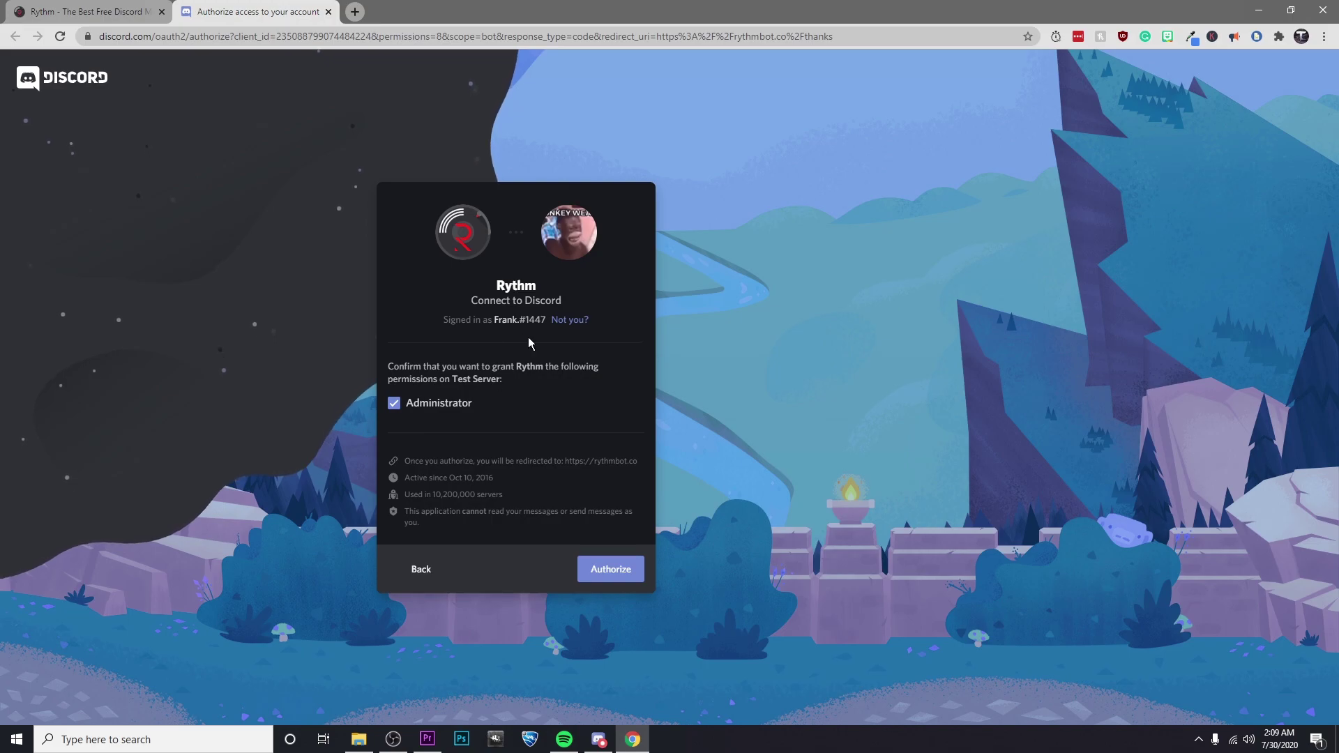
click(398, 404)
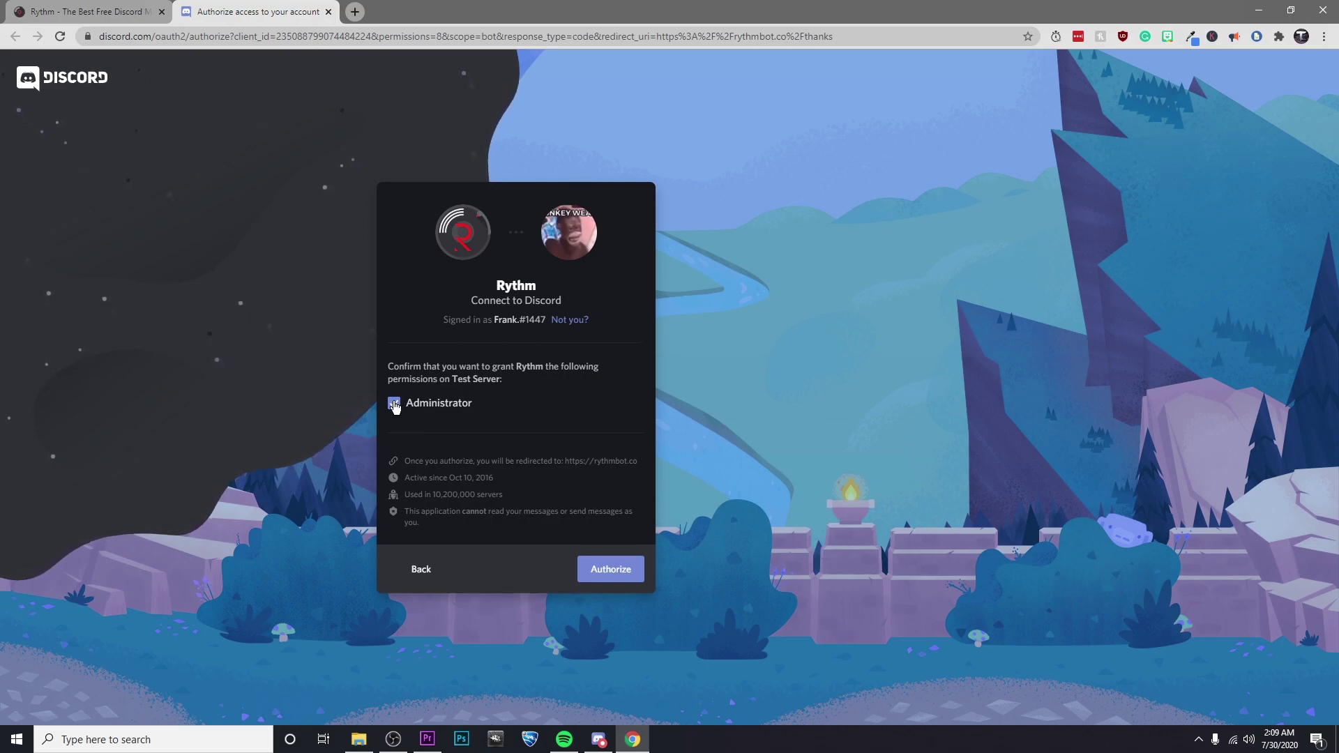
click(604, 569)
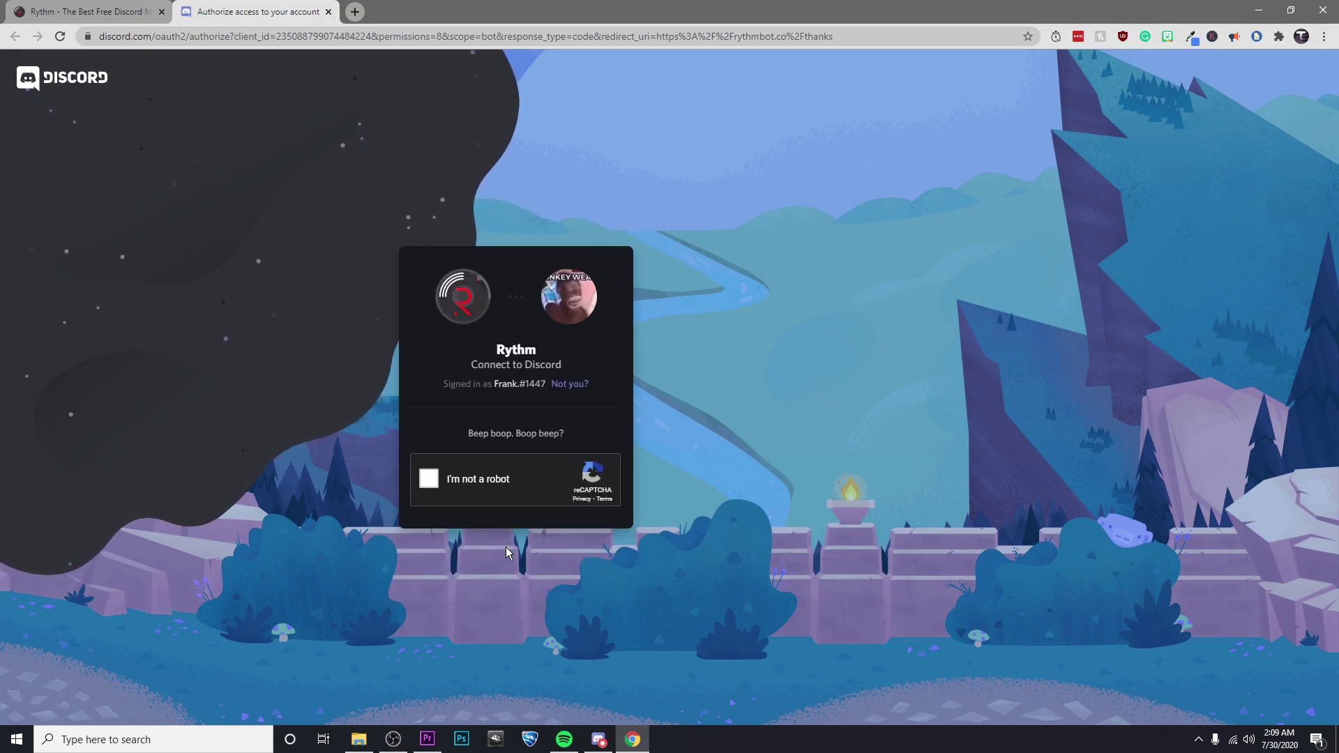
click(436, 479)
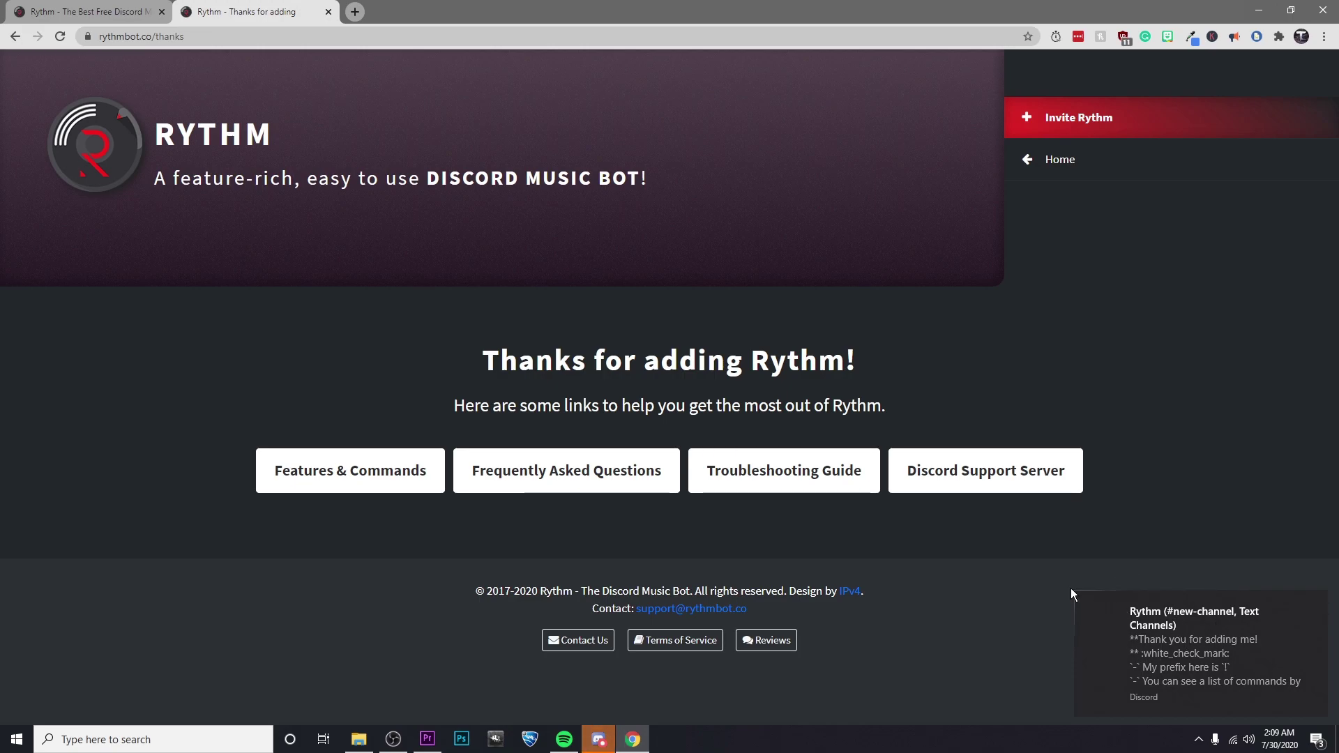
Browse Rythm's Features & Commands page, then switch to Discord
click(359, 471)
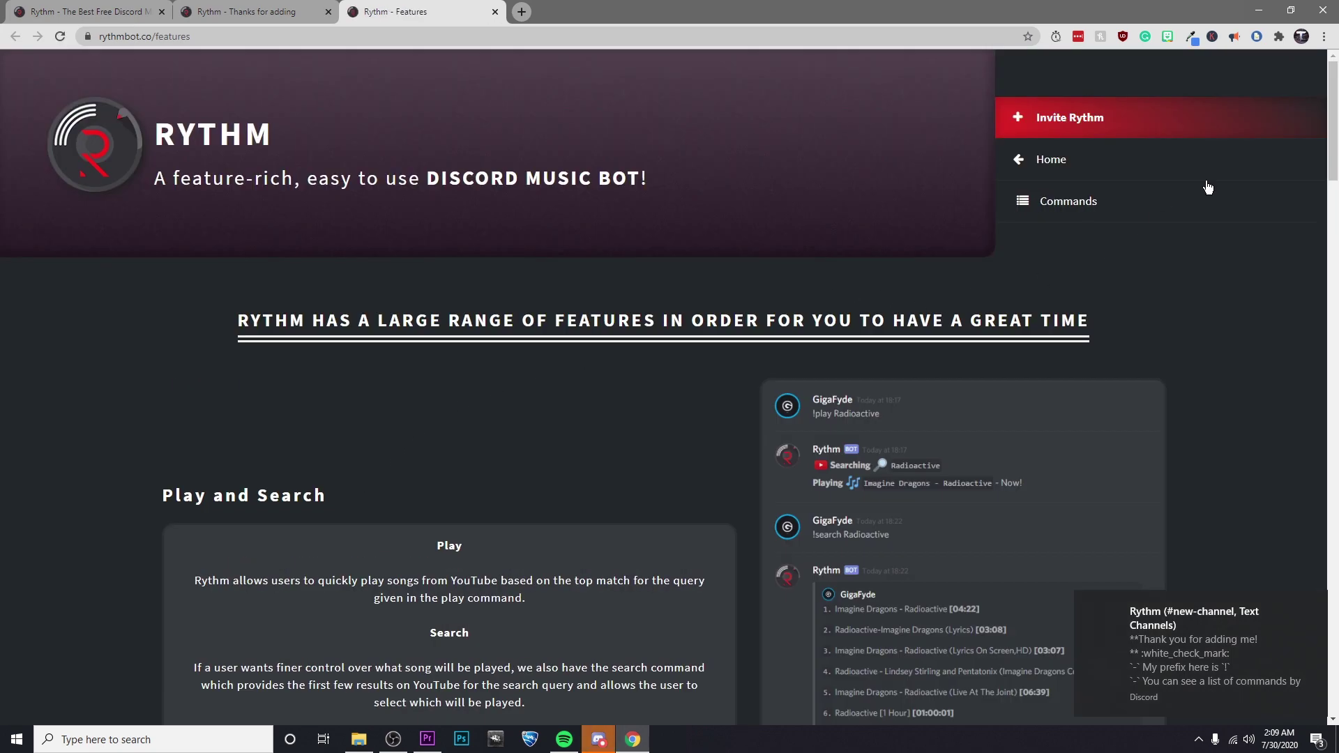
drag(1333, 120, 1335, 481)
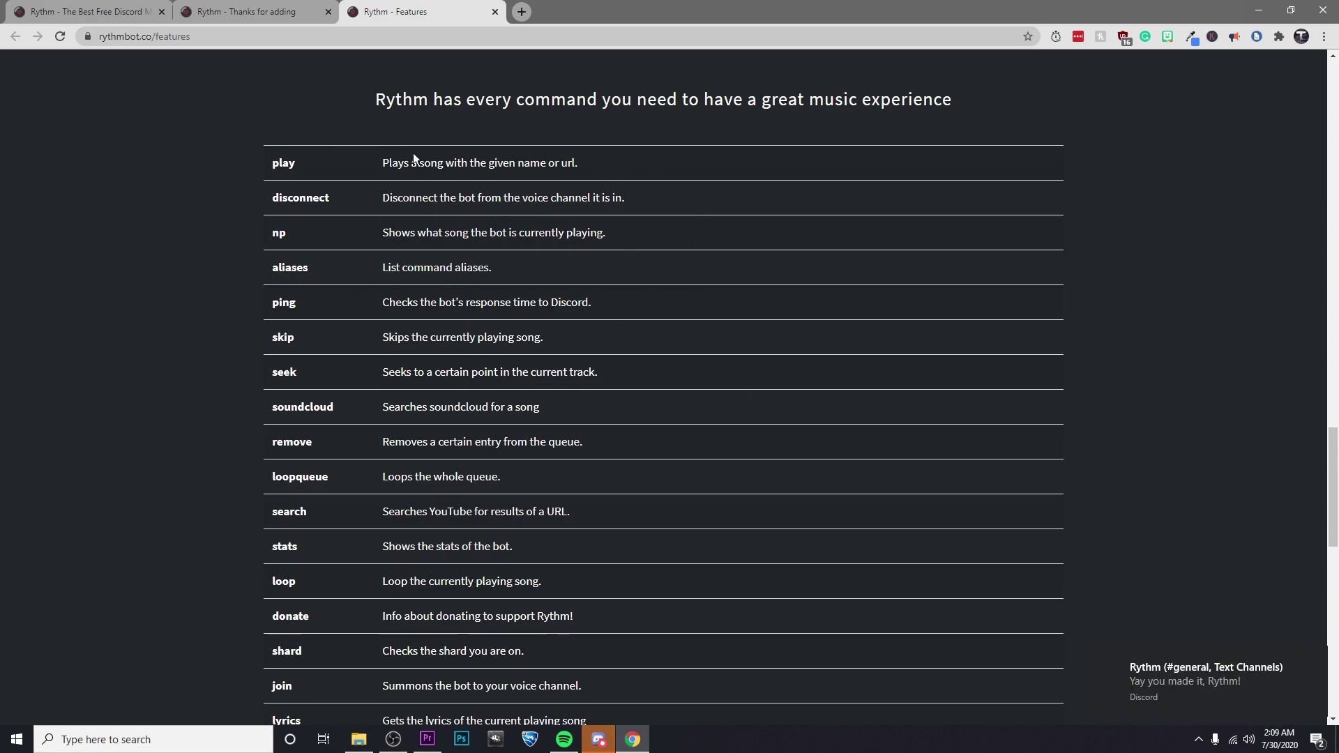
click(598, 741)
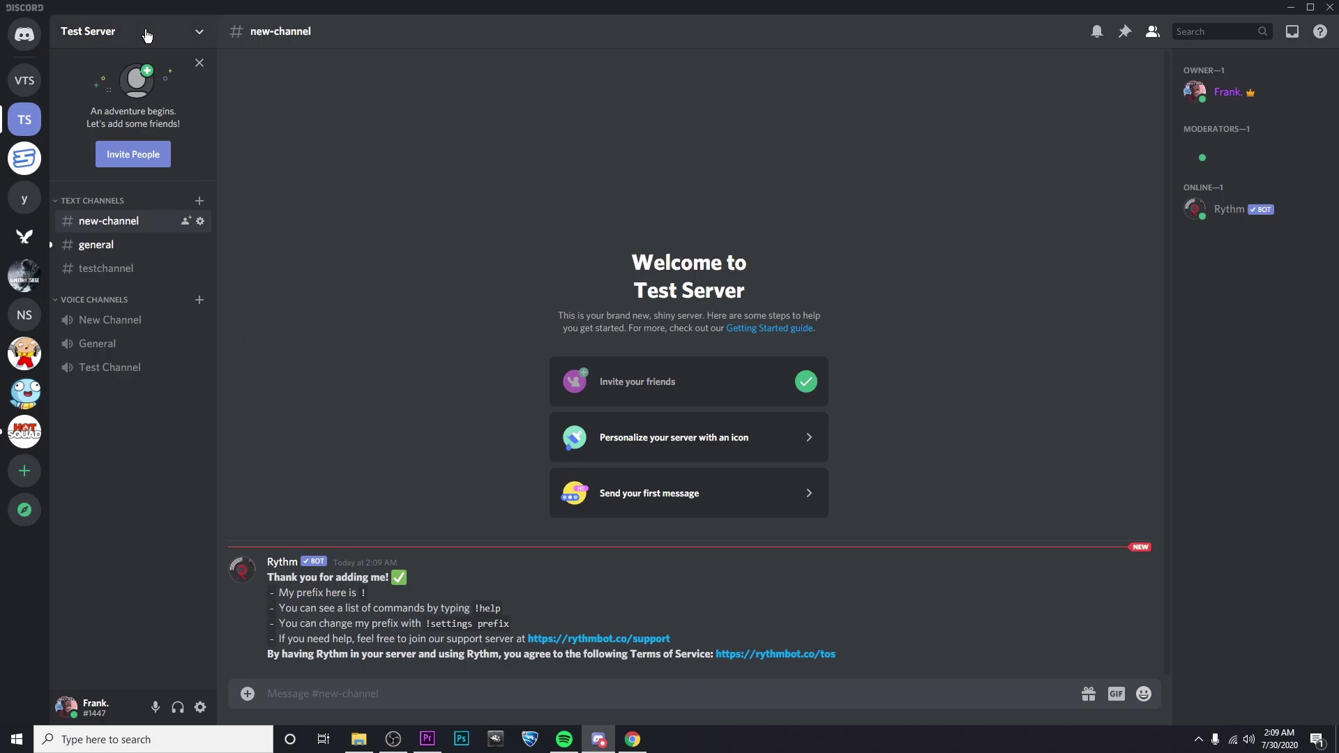
Create a new role in Test Server's Roles settings
click(147, 34)
click(133, 125)
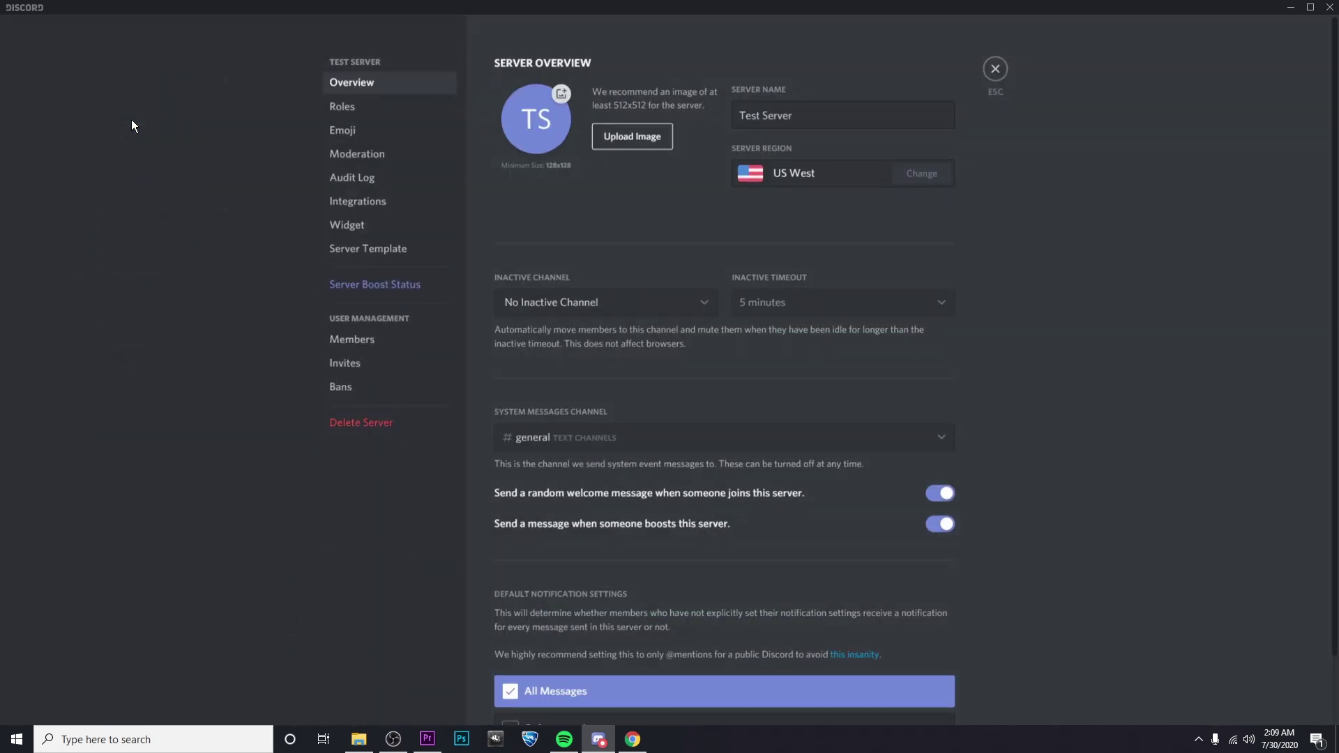
click(359, 108)
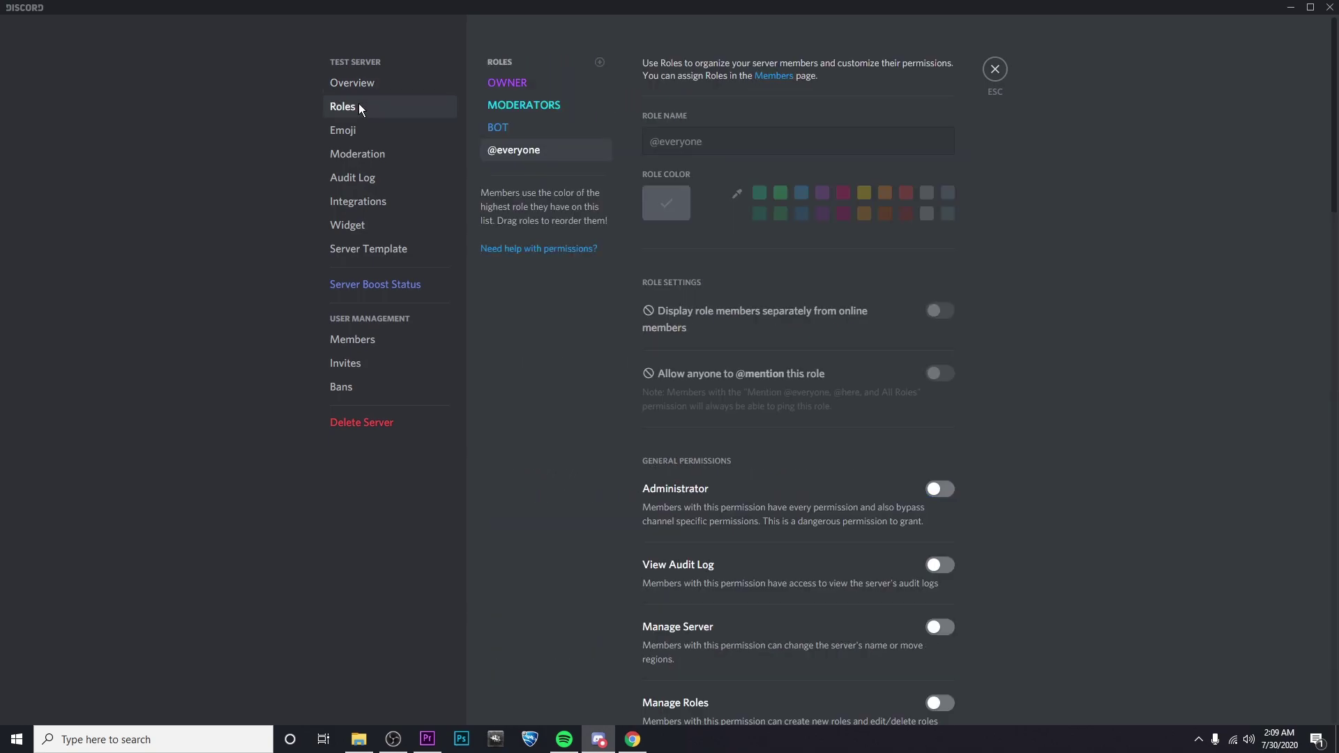
click(599, 63)
Rename the new role to BOT, make it pink, and save
triple_click(713, 133)
key(BackSpace)
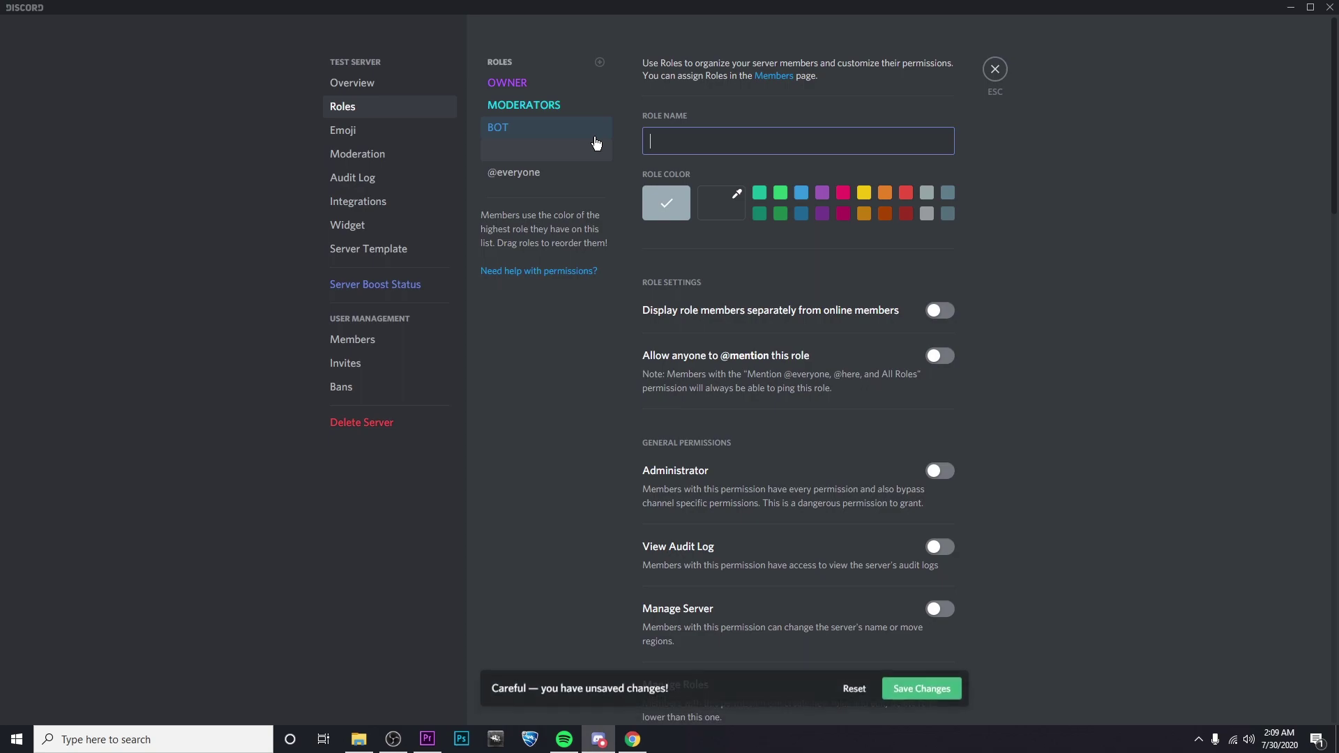
text(BOT)
click(843, 194)
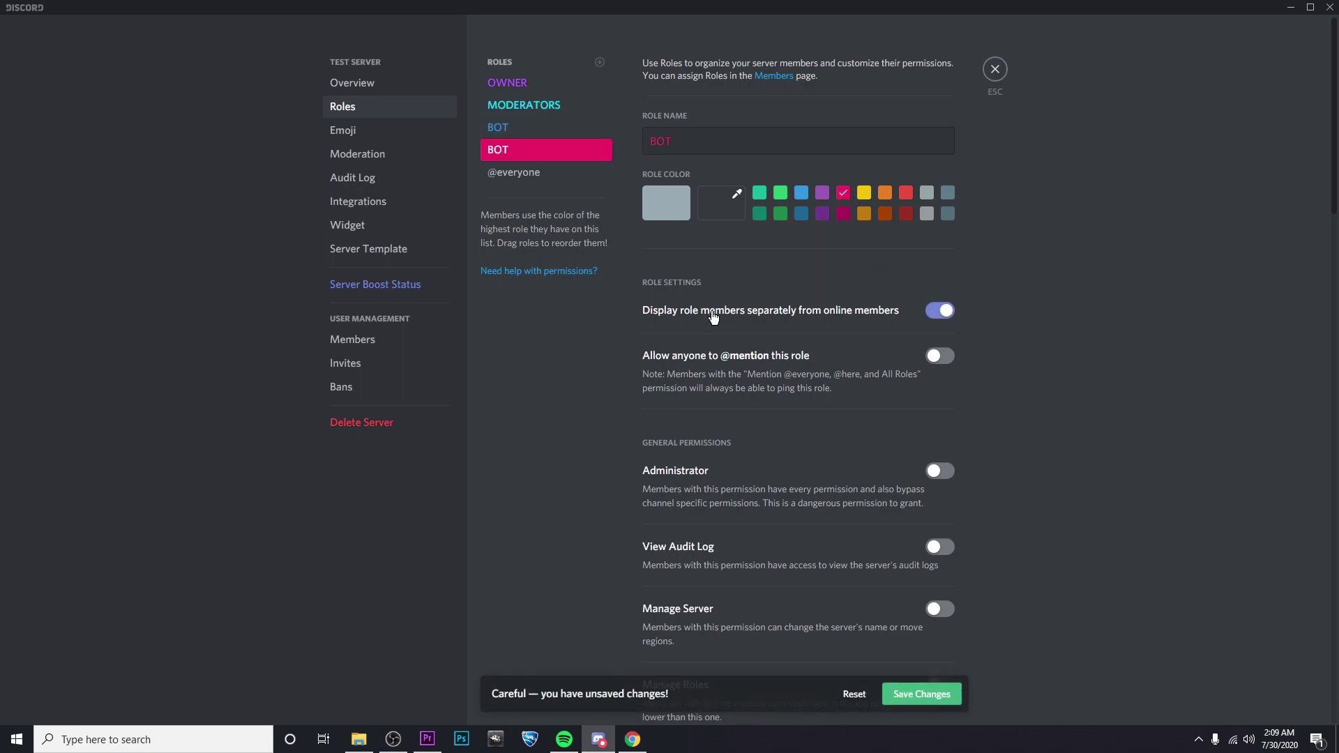
click(995, 71)
click(903, 697)
Back in the channel view, give Rythm the pink BOT role from its member profile
click(994, 69)
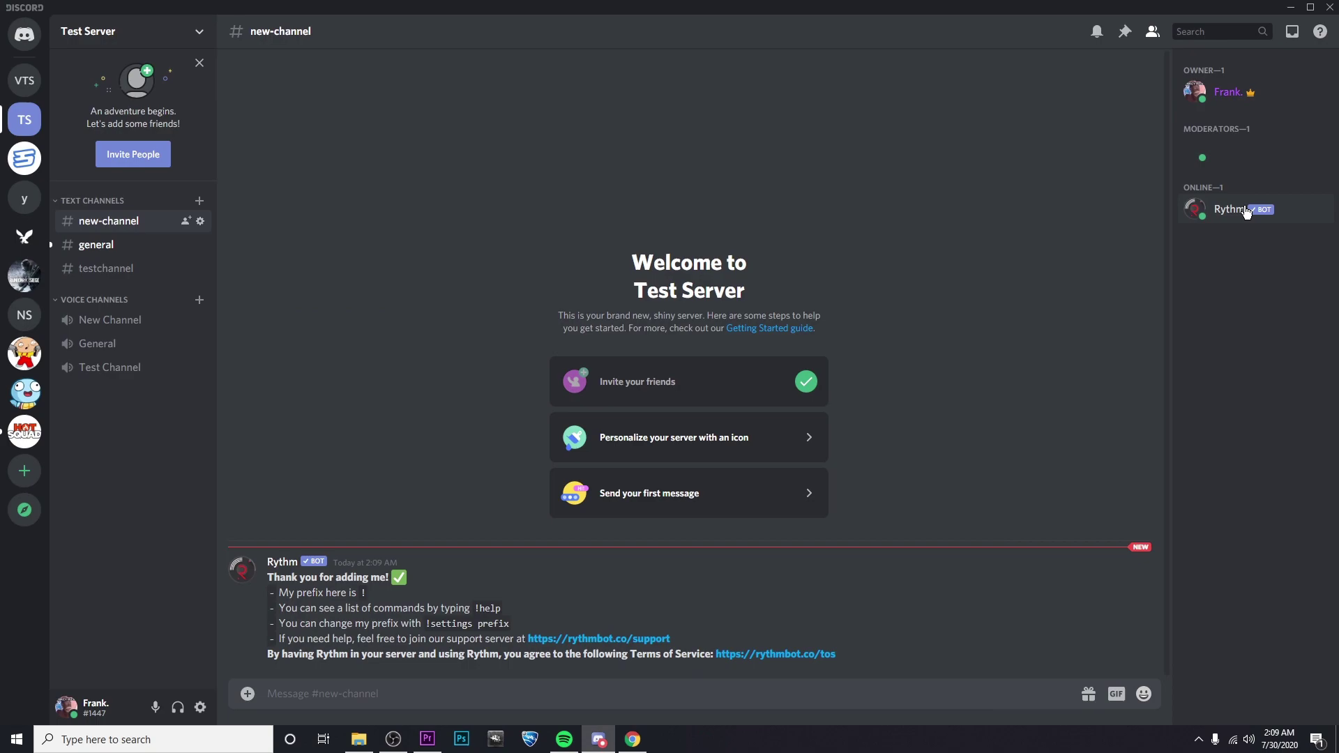
click(1235, 212)
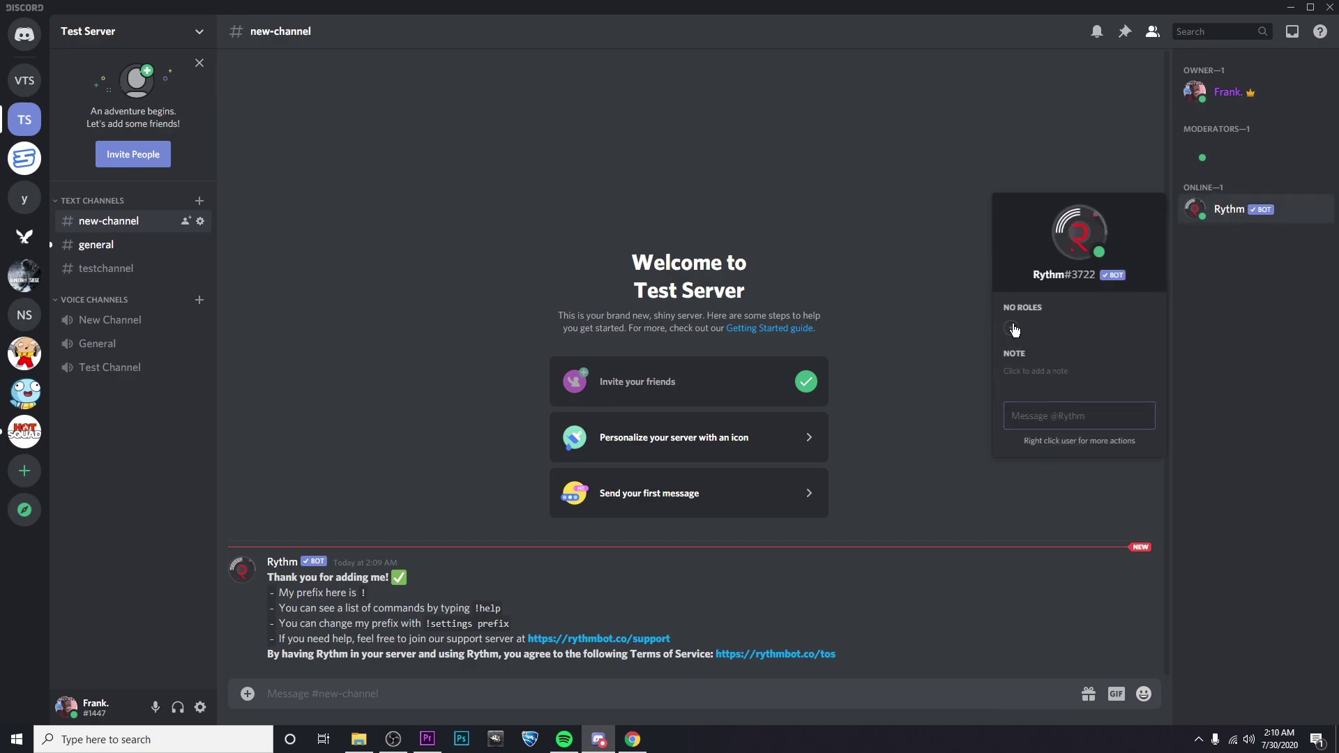
click(1013, 330)
click(966, 486)
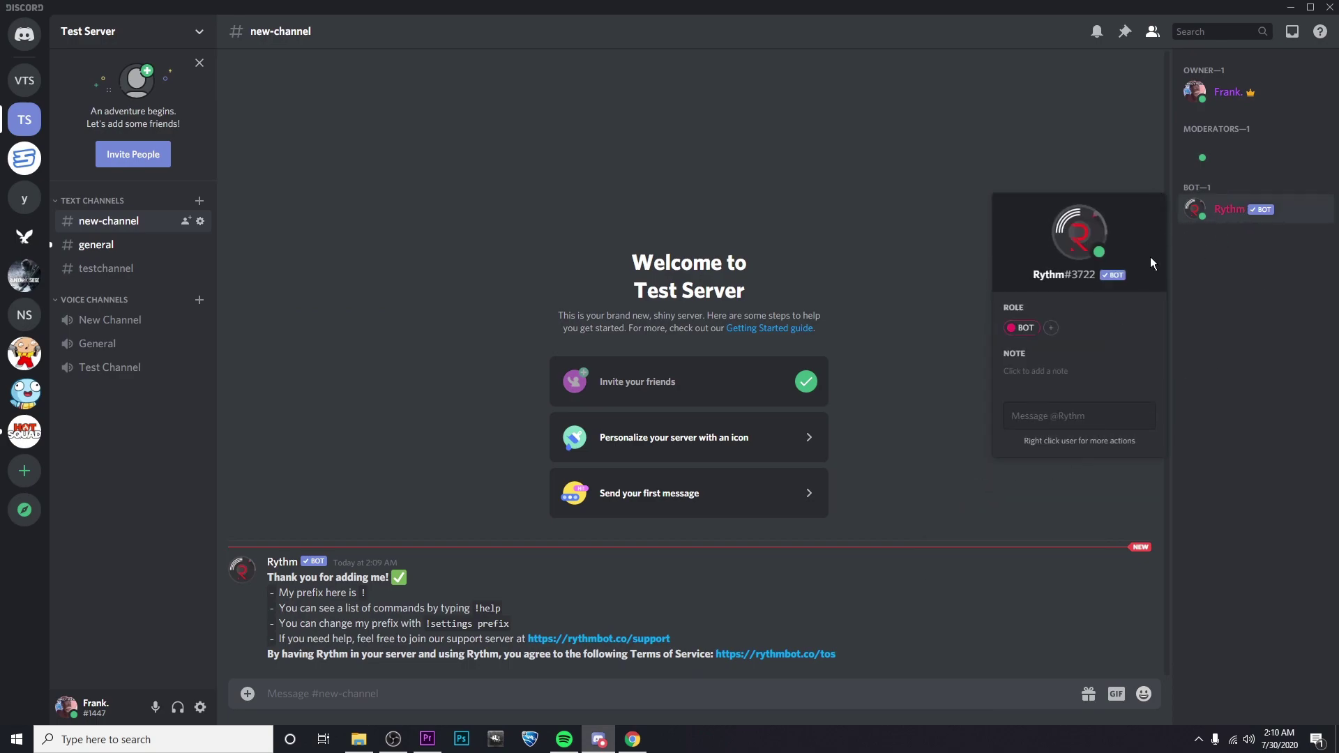
click(1254, 338)
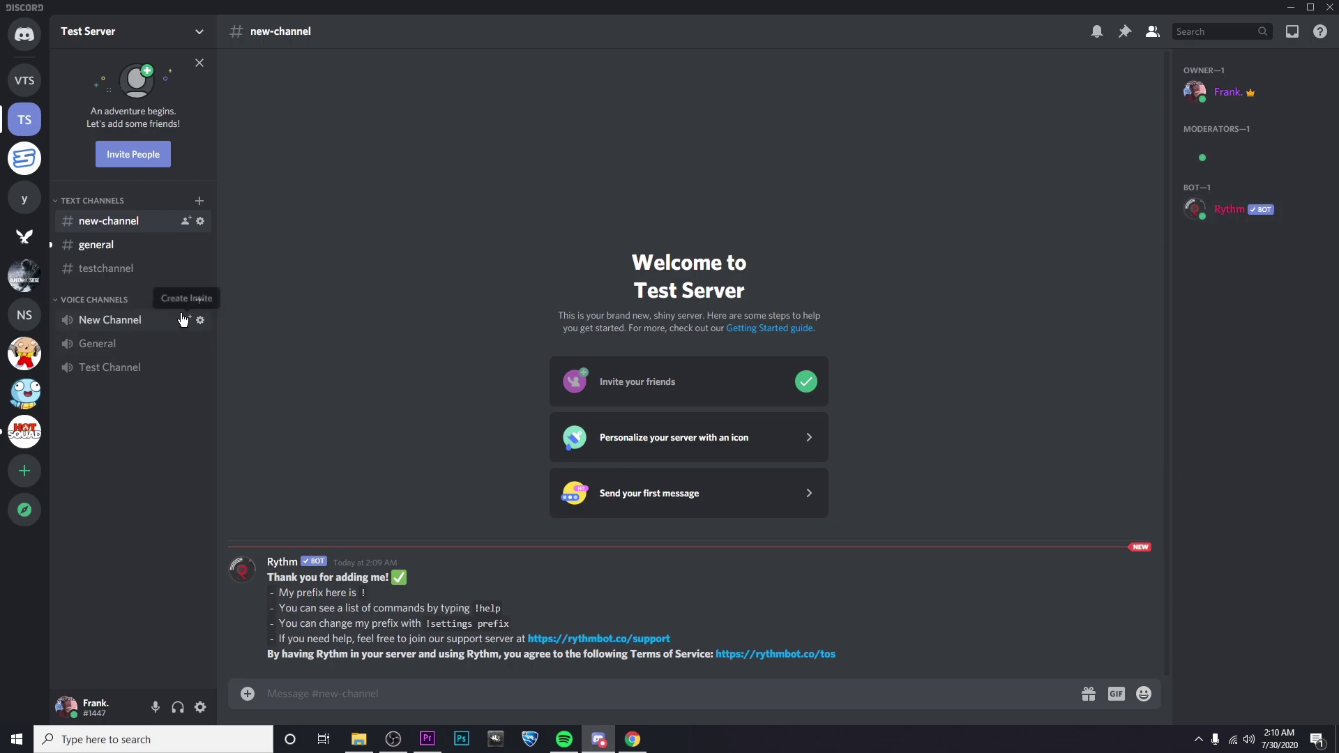
mouse_move(126, 343)
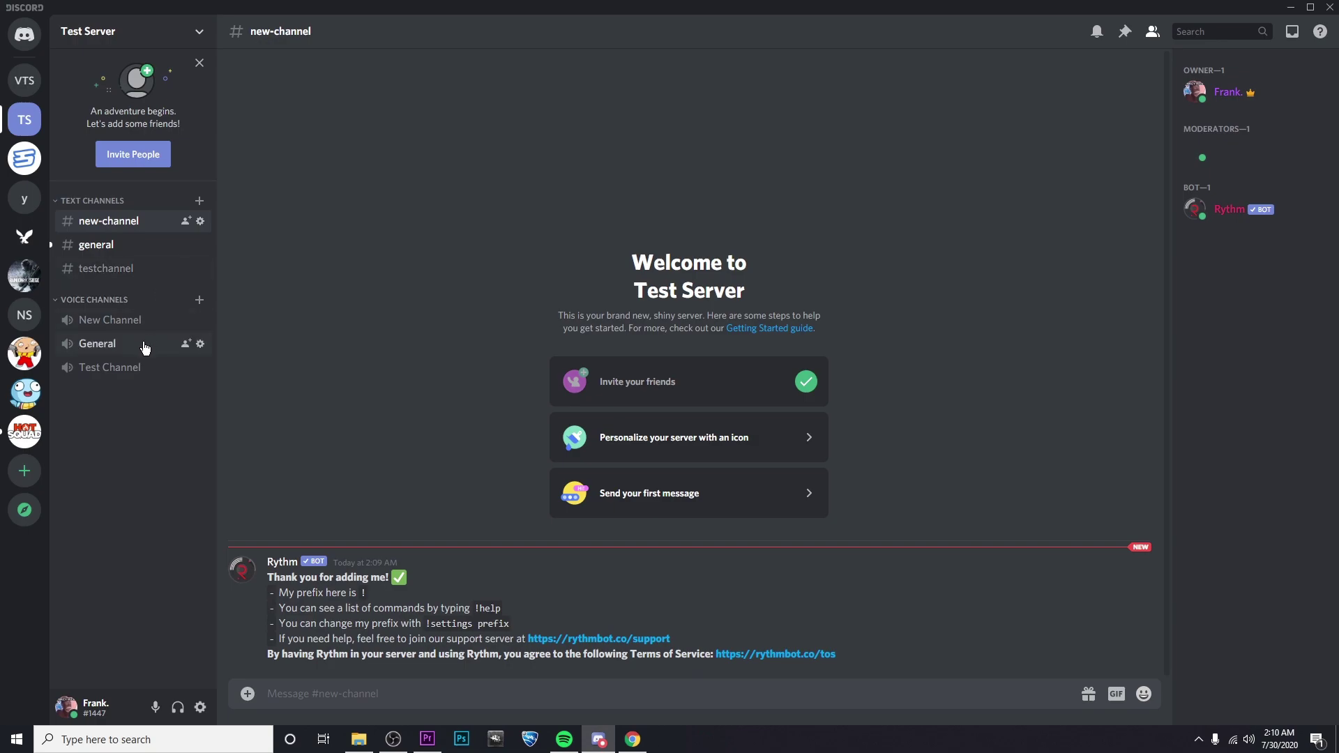
Join the General voice channel and send '!play ncs' for Rythm
click(145, 348)
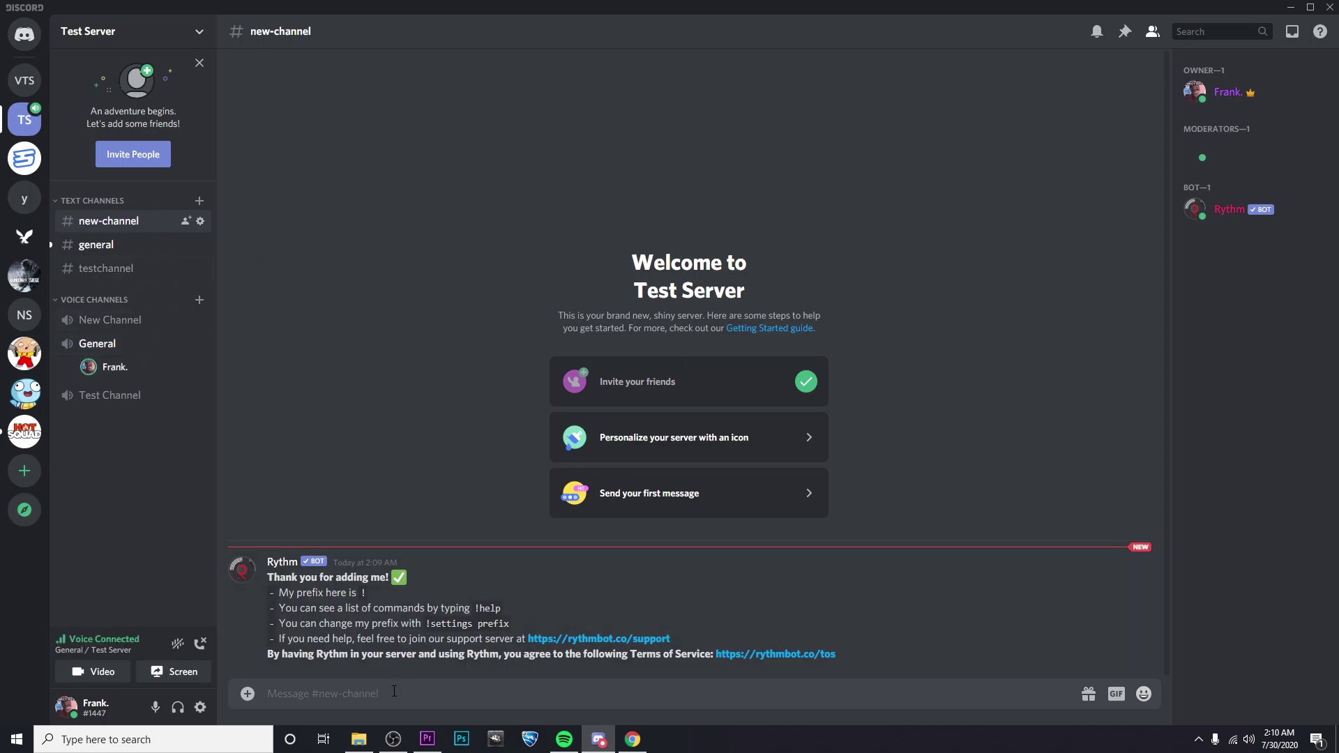
click(399, 694)
text(!)
text(play)
text(n)
text(cs)
key(Return)
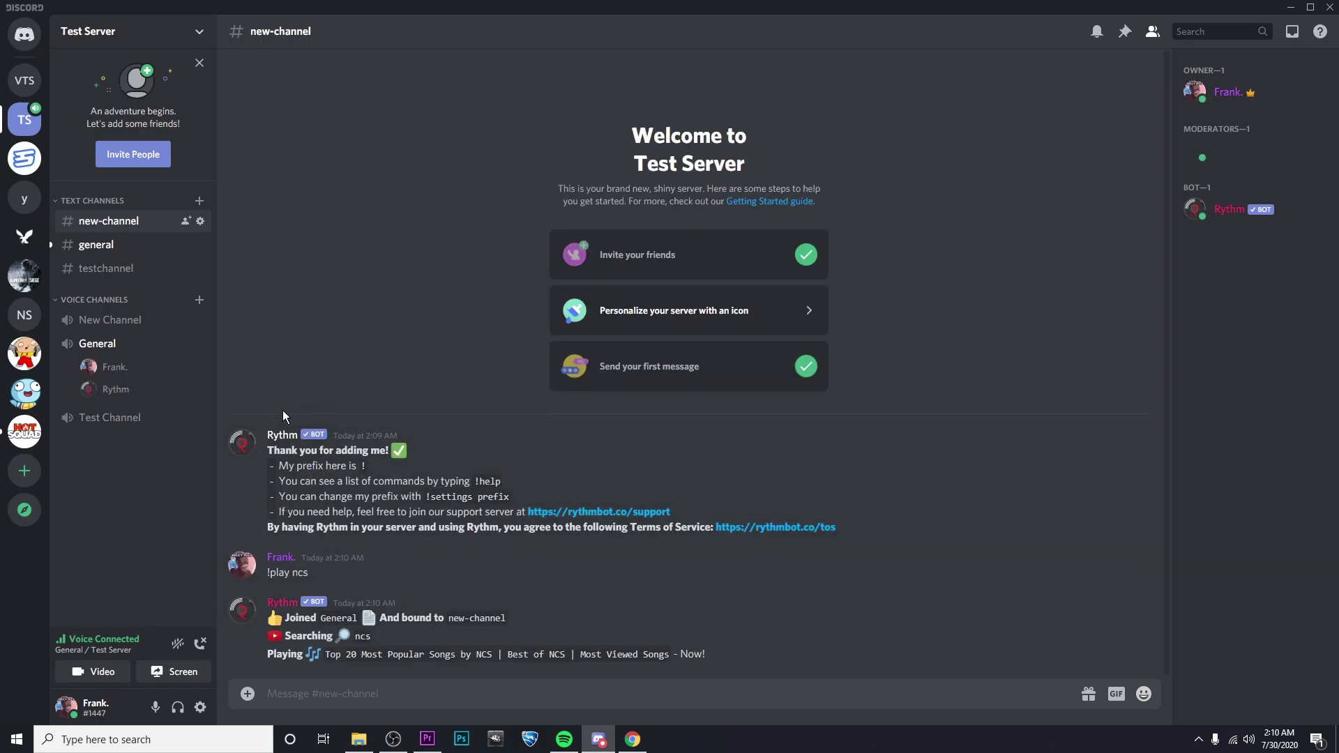
Send '!pause' to pause Rythm, opening and dismissing Rythm's voice member menu
right_click(173, 398)
click(406, 696)
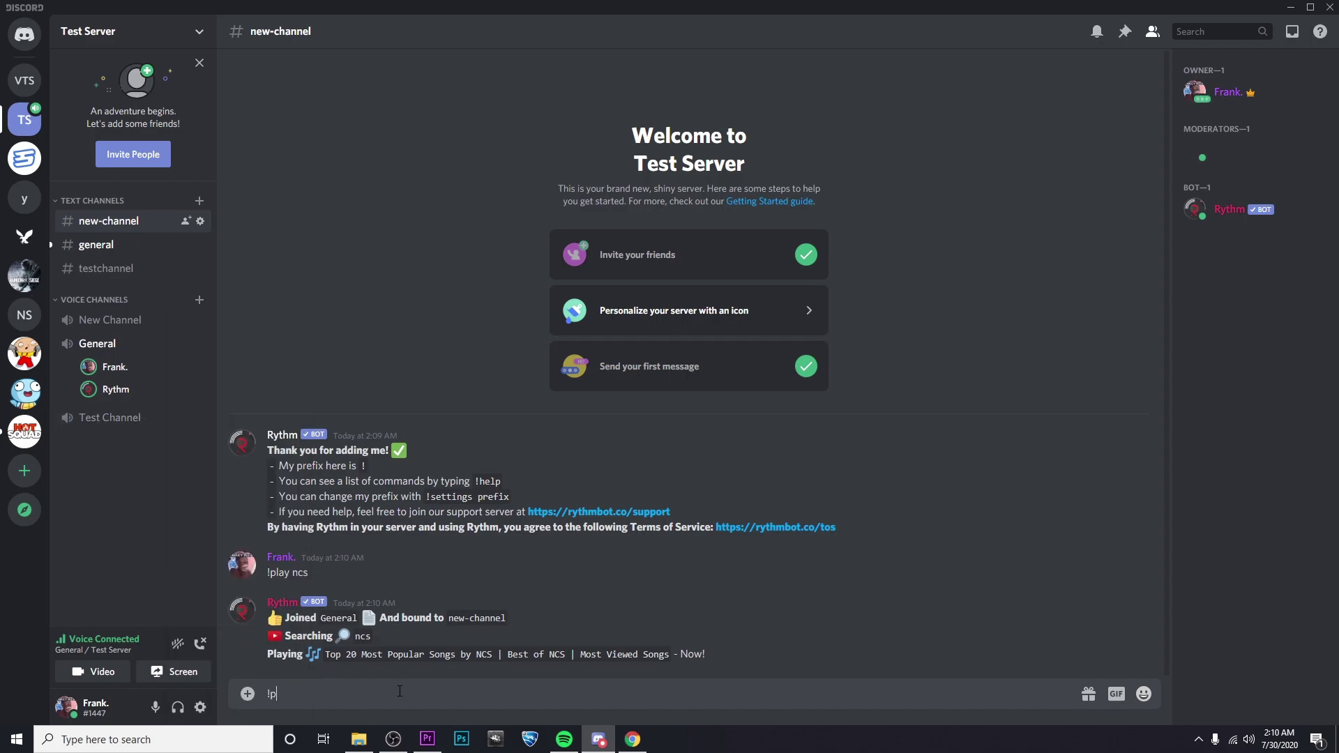
text(!pause)
key(Return)
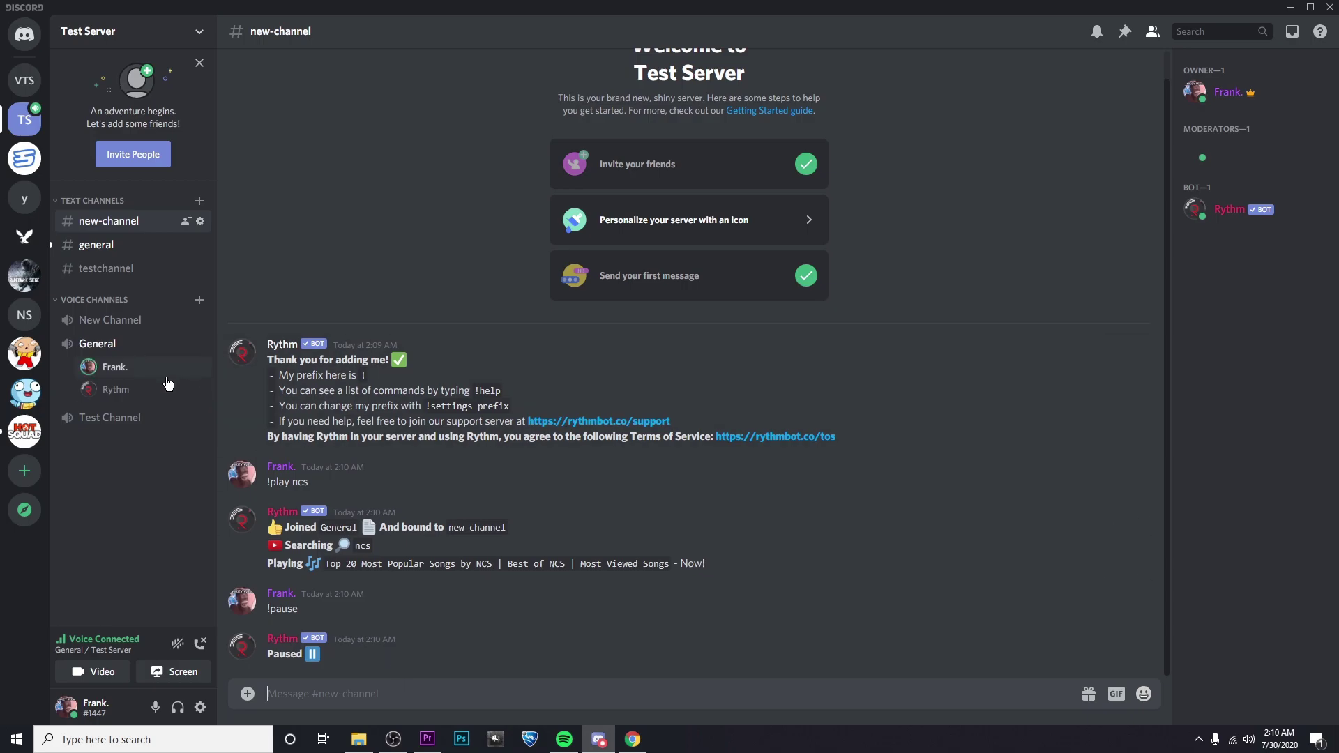
right_click(125, 389)
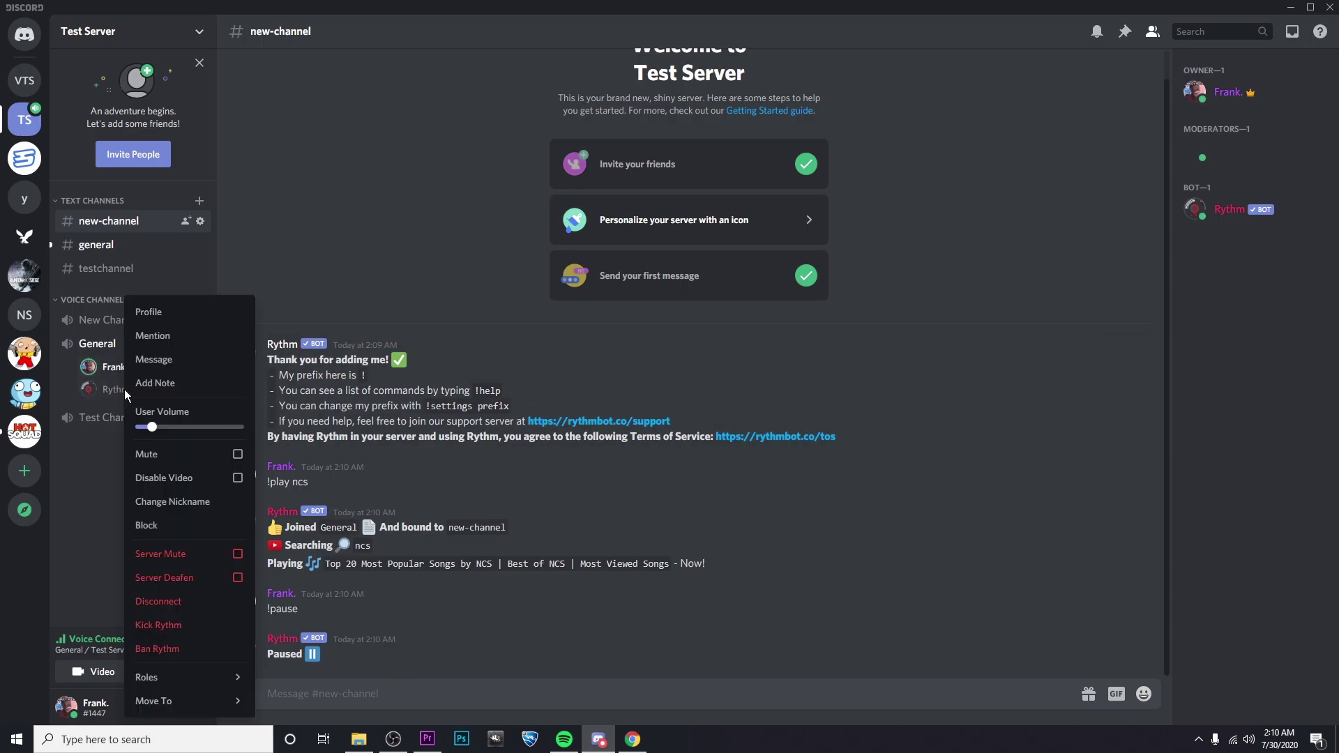
click(399, 273)
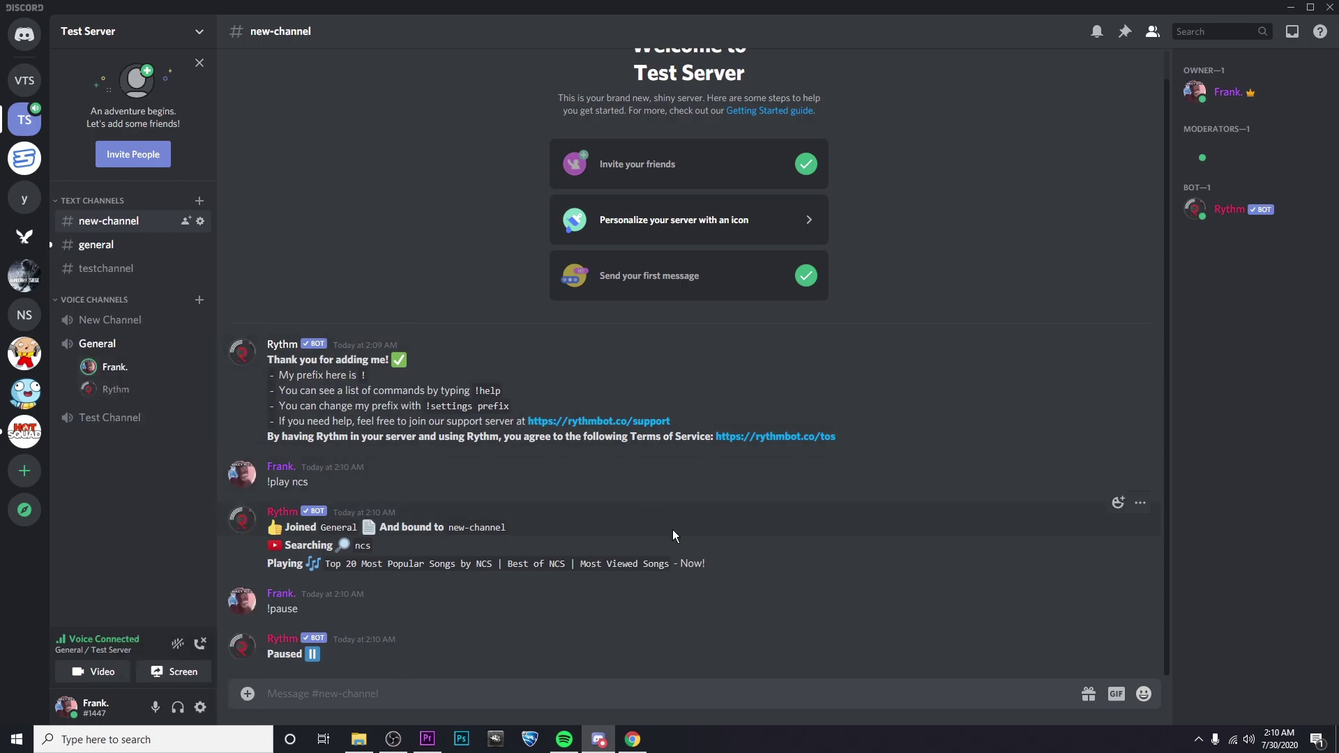